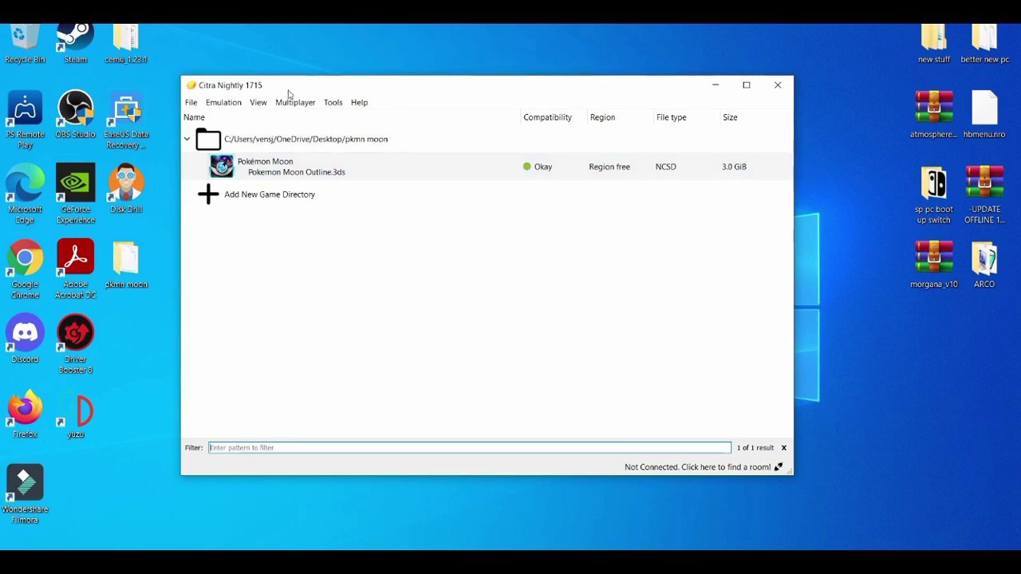
# Turn off Accurate Multiplication in Citra's advanced graphics configuration and save the settings.
pyautogui.click(223, 103)
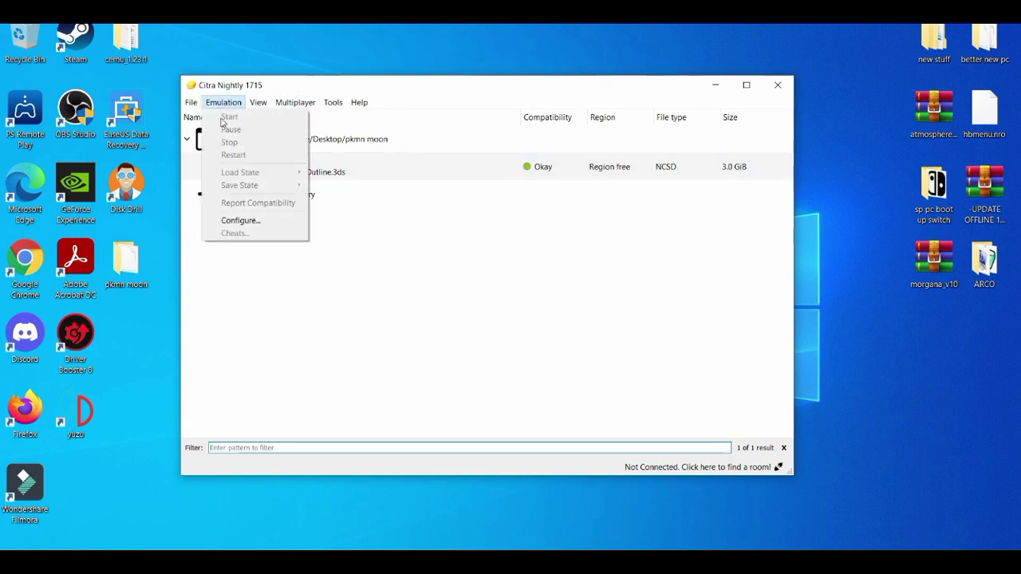
pyautogui.click(231, 220)
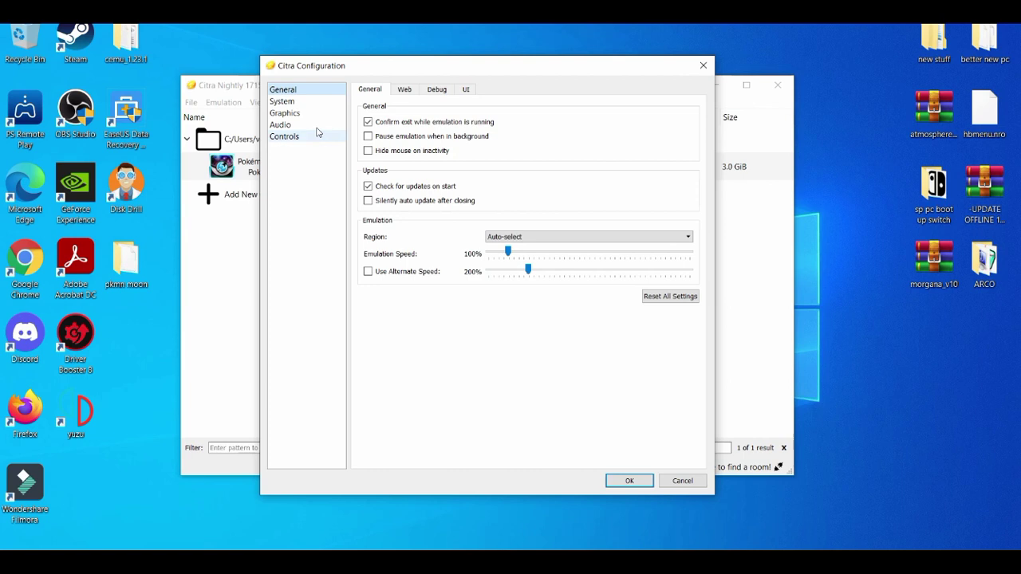
pyautogui.click(312, 119)
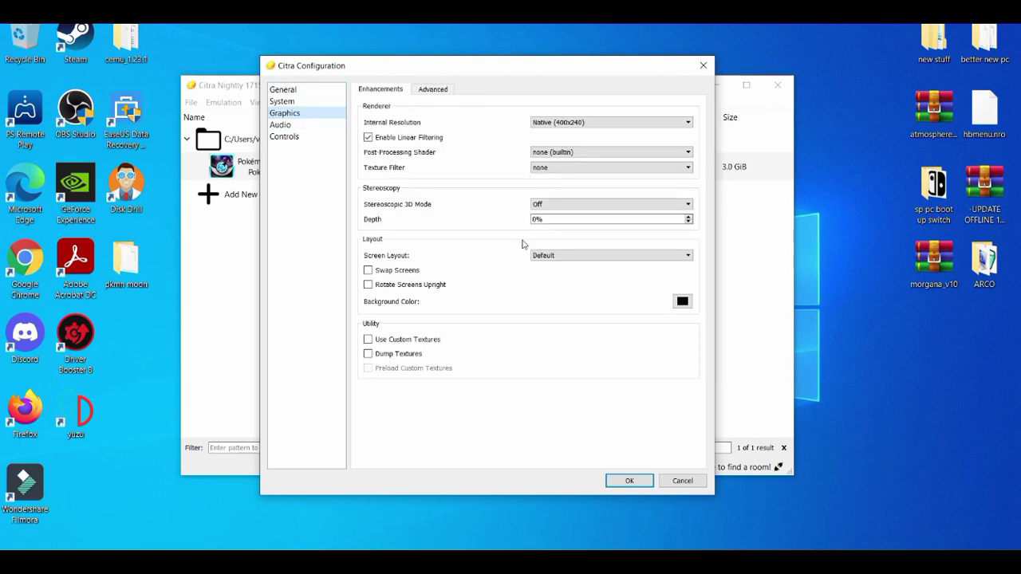
pyautogui.click(428, 89)
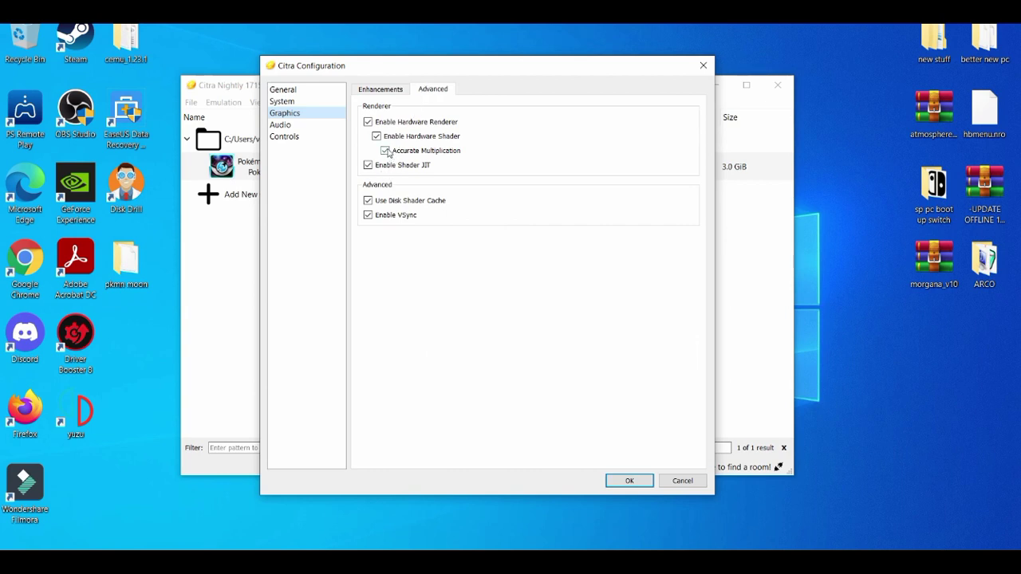
pyautogui.click(387, 151)
pyautogui.click(630, 481)
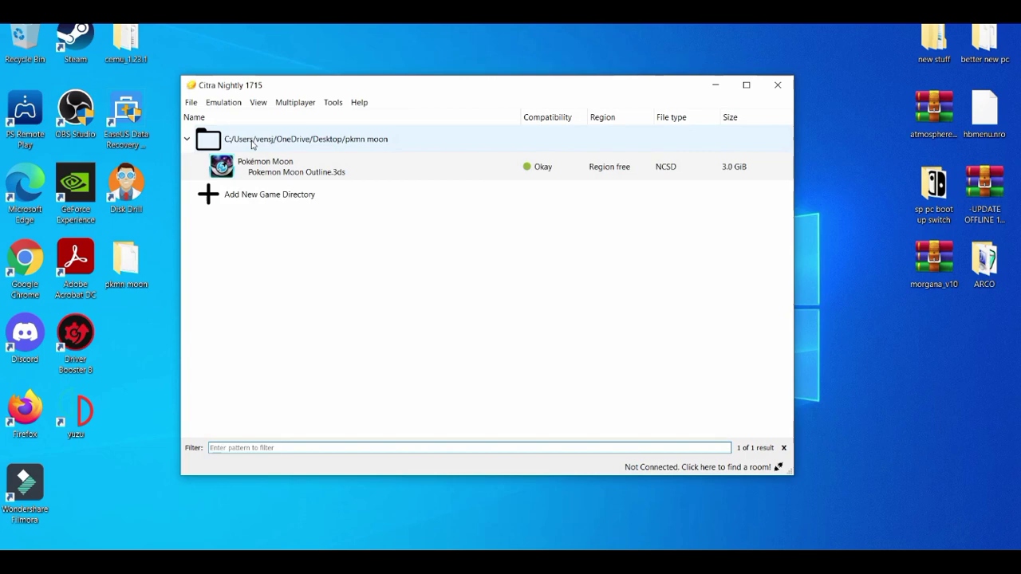
# Reopen the advanced graphics configuration and read the explanation of the Accurate Multiplication option.
pyautogui.click(224, 103)
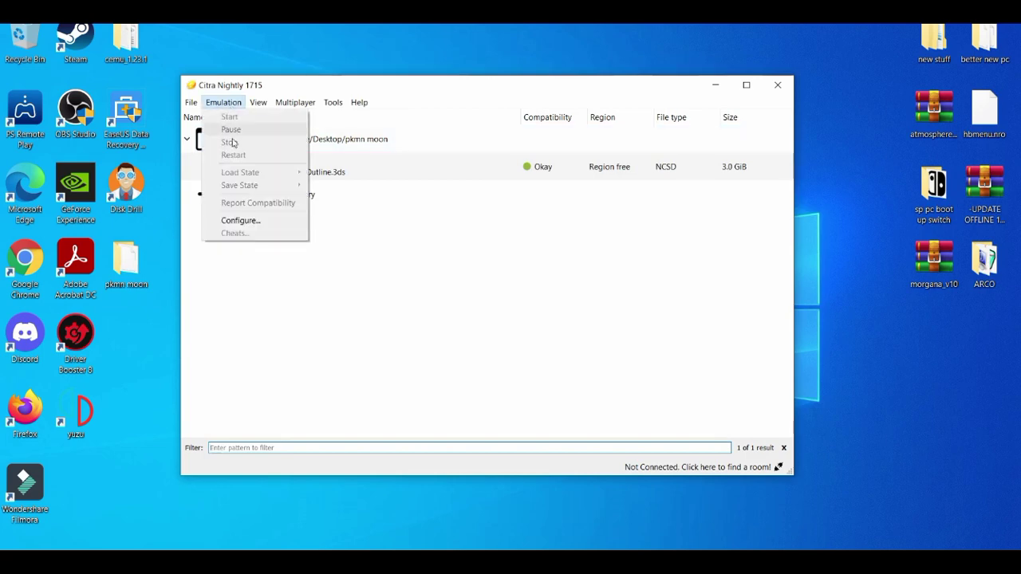
pyautogui.click(239, 220)
pyautogui.click(308, 113)
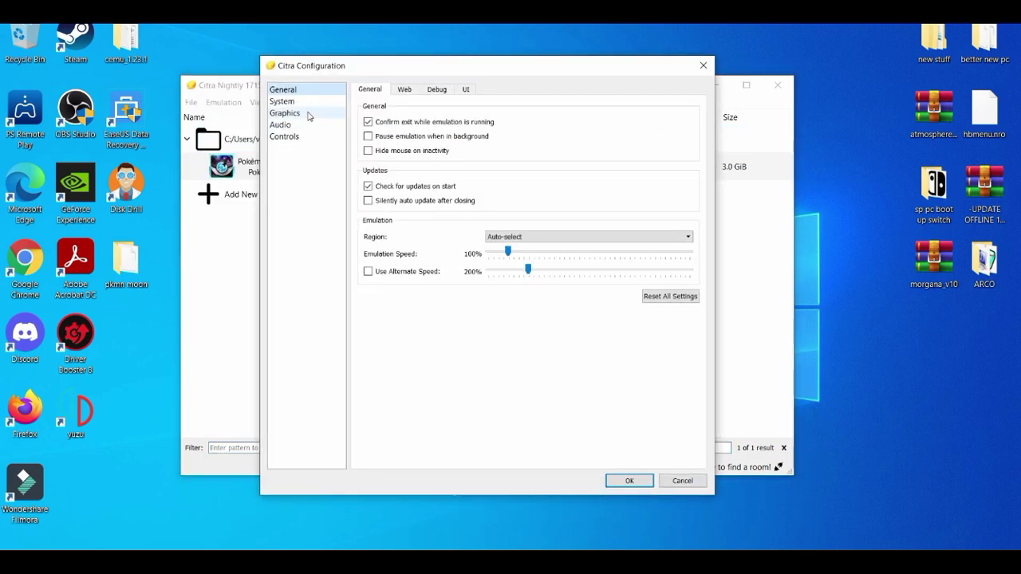
pyautogui.click(434, 89)
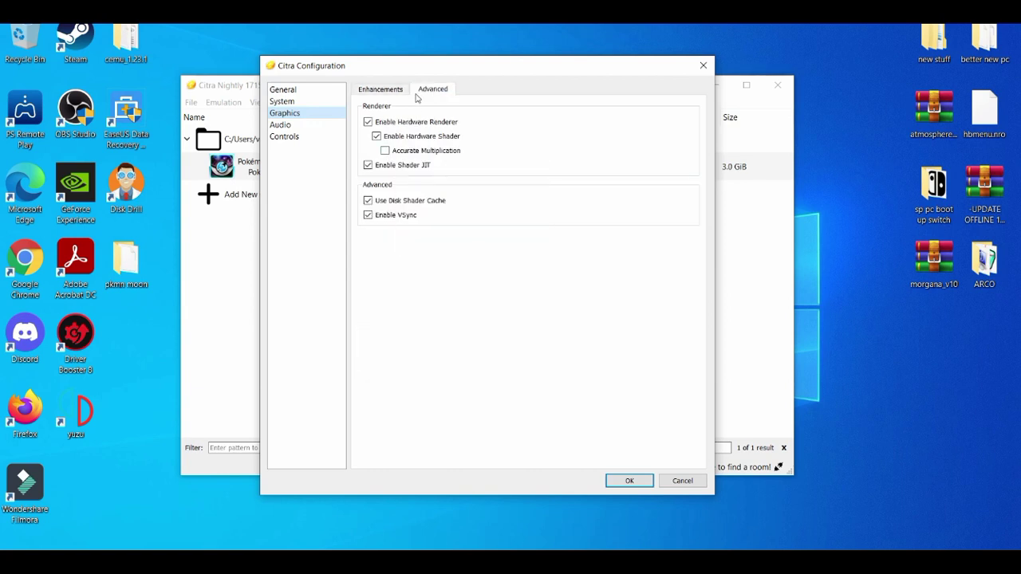
pyautogui.moveTo(393, 158)
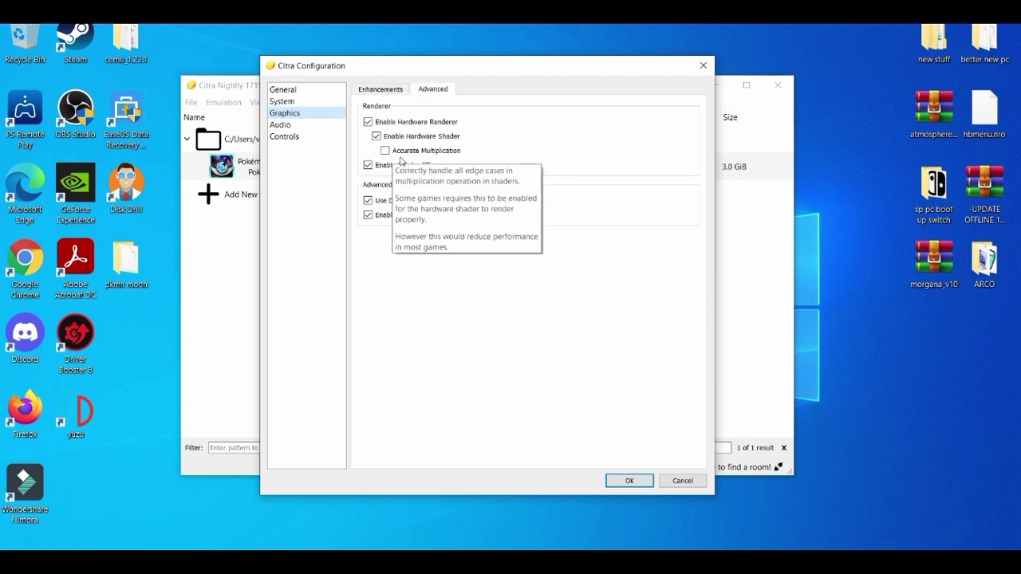
# Set both the output engine and the audio device to null in the audio configuration.
pyautogui.click(308, 126)
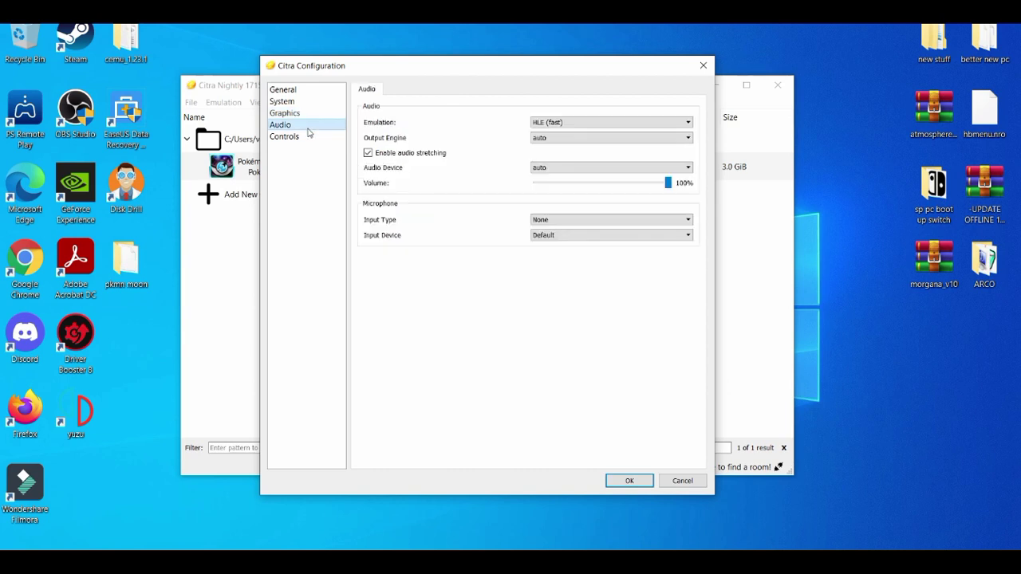
pyautogui.click(586, 138)
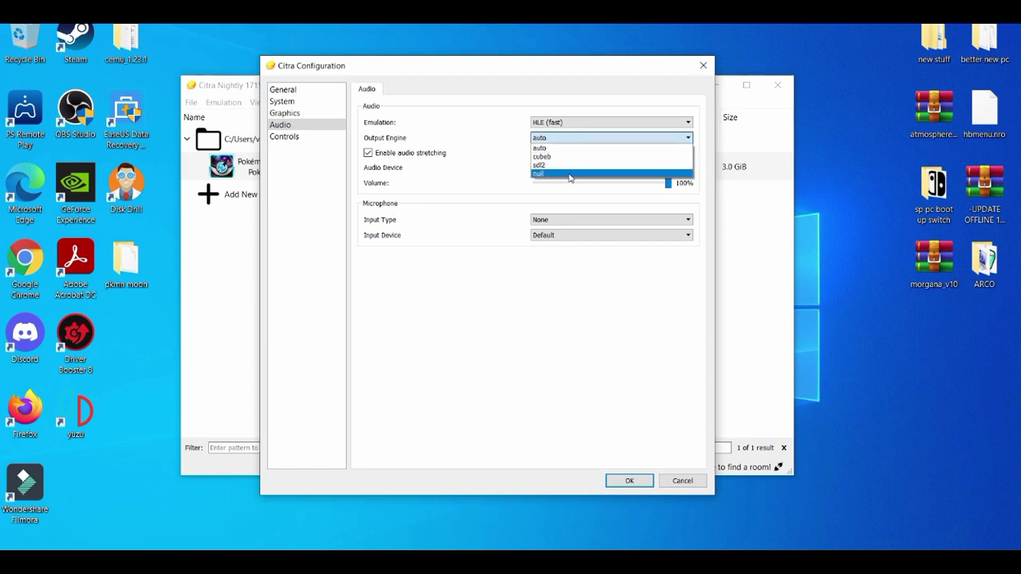
pyautogui.click(570, 174)
pyautogui.click(570, 167)
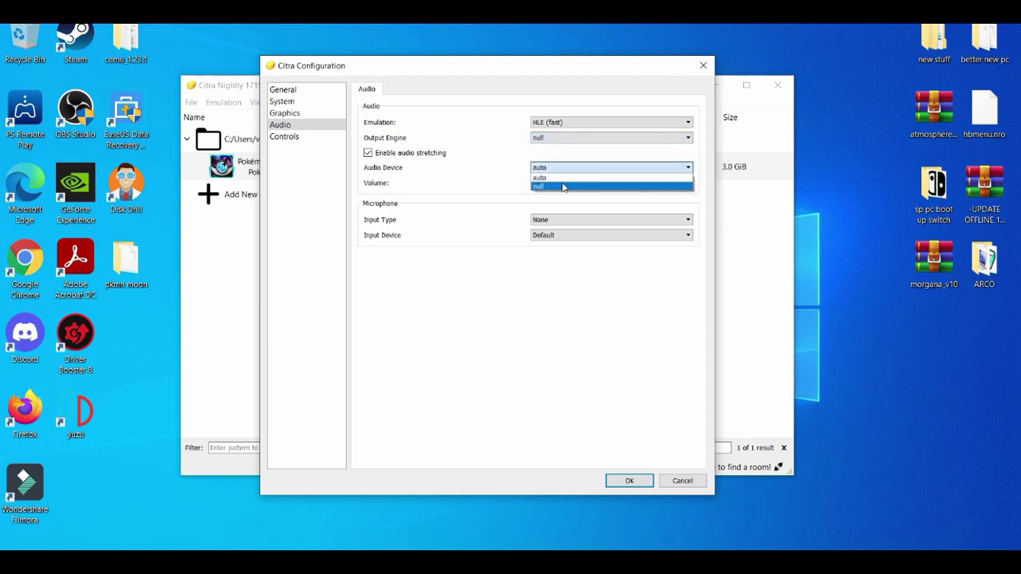
pyautogui.click(563, 187)
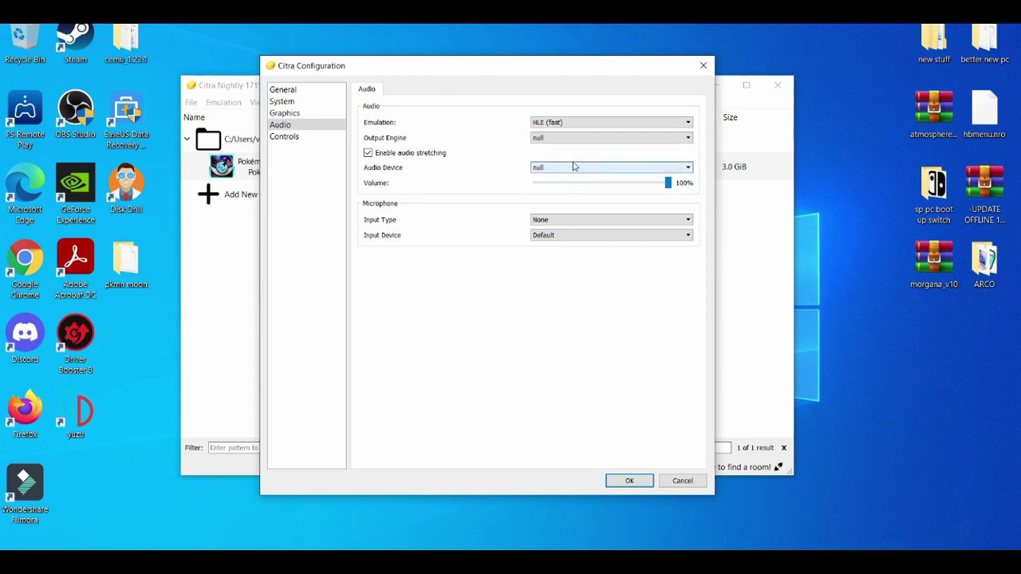
# Set the audio device and the output engine to auto, and save the configuration.
pyautogui.click(573, 167)
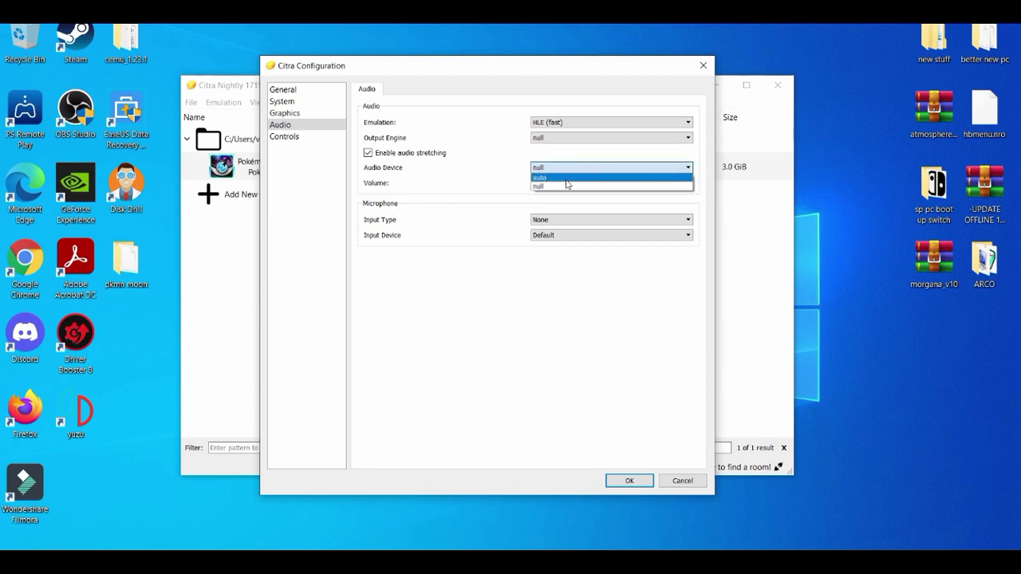
pyautogui.click(566, 183)
pyautogui.click(570, 137)
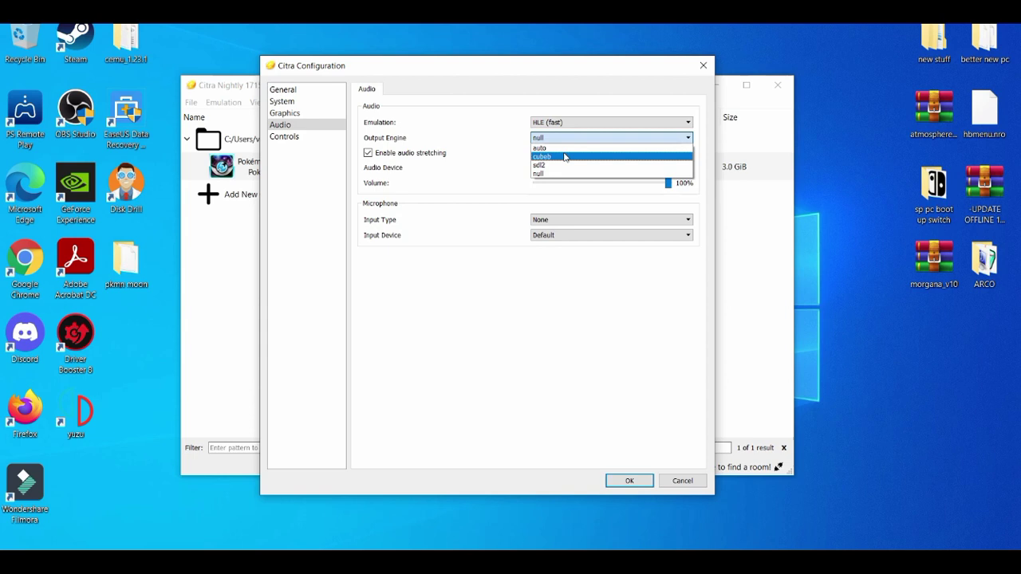
pyautogui.click(564, 149)
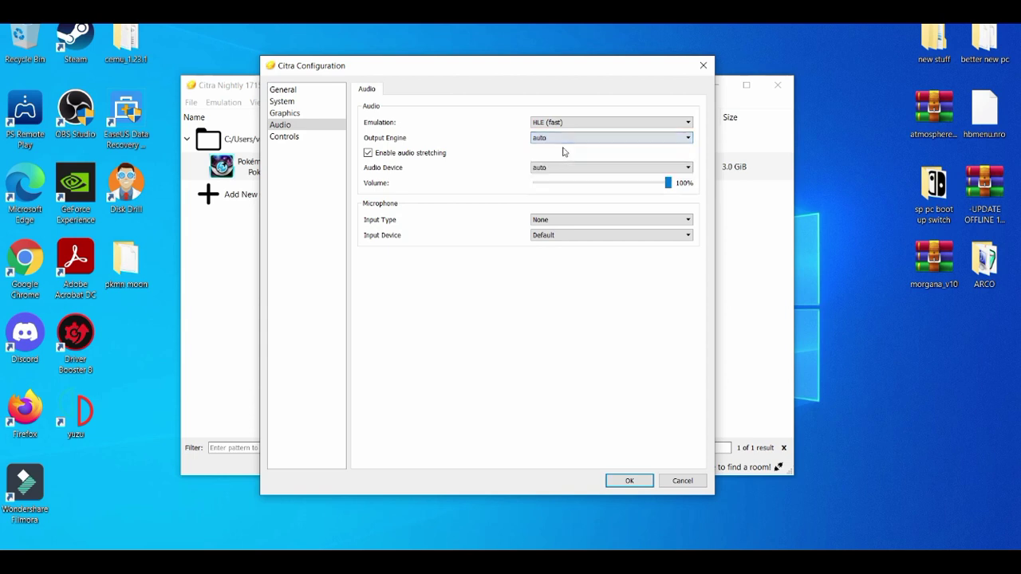
pyautogui.click(615, 481)
pyautogui.click(628, 481)
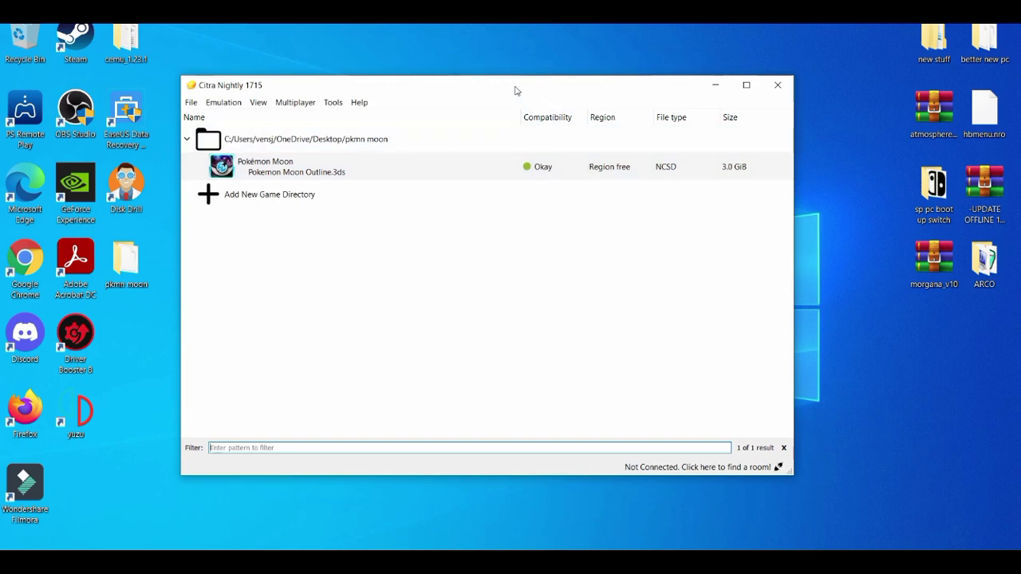
# Switch to the NVIDIA Control Panel and select GeForce GTX 1050 as the PhysX processor.
pyautogui.moveTo(515, 90); pyautogui.dragTo(367, 56)
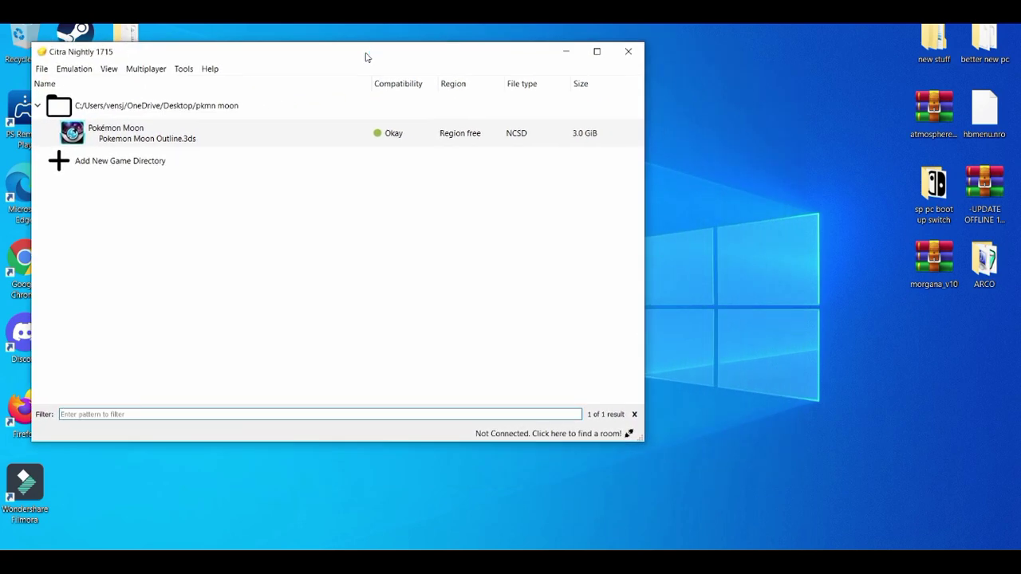
pyautogui.rightClick(693, 306)
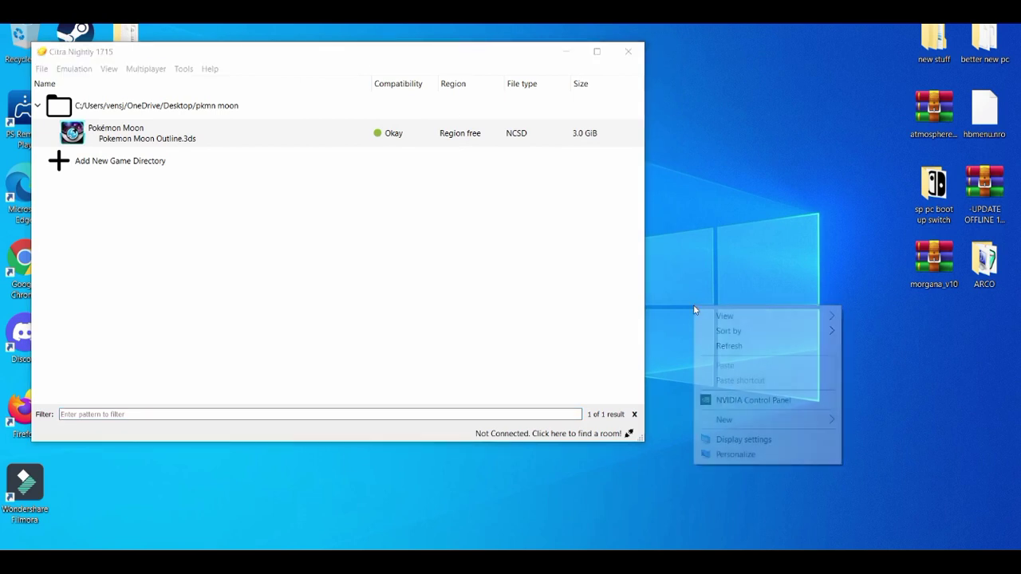
pyautogui.click(712, 403)
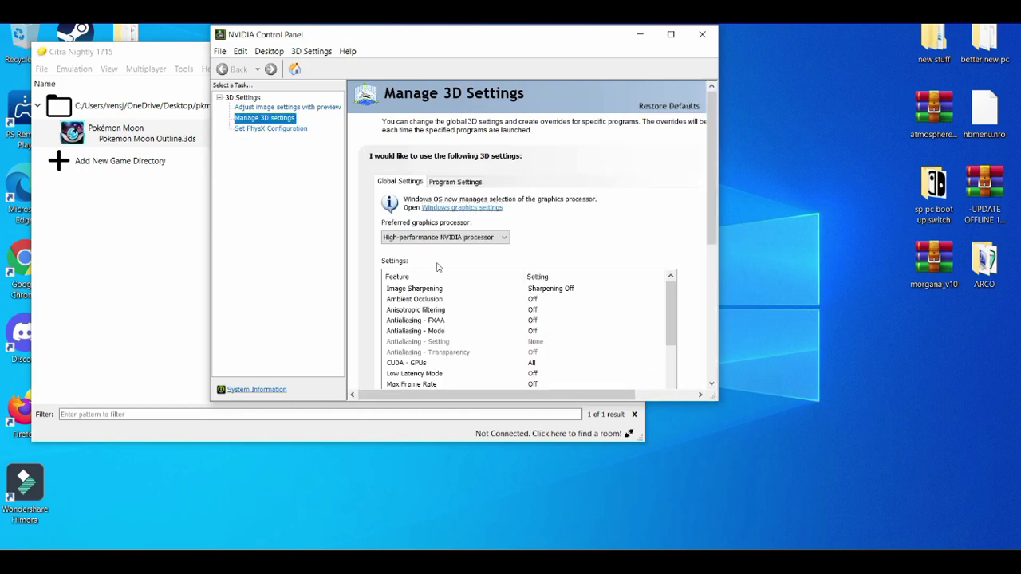
pyautogui.click(266, 129)
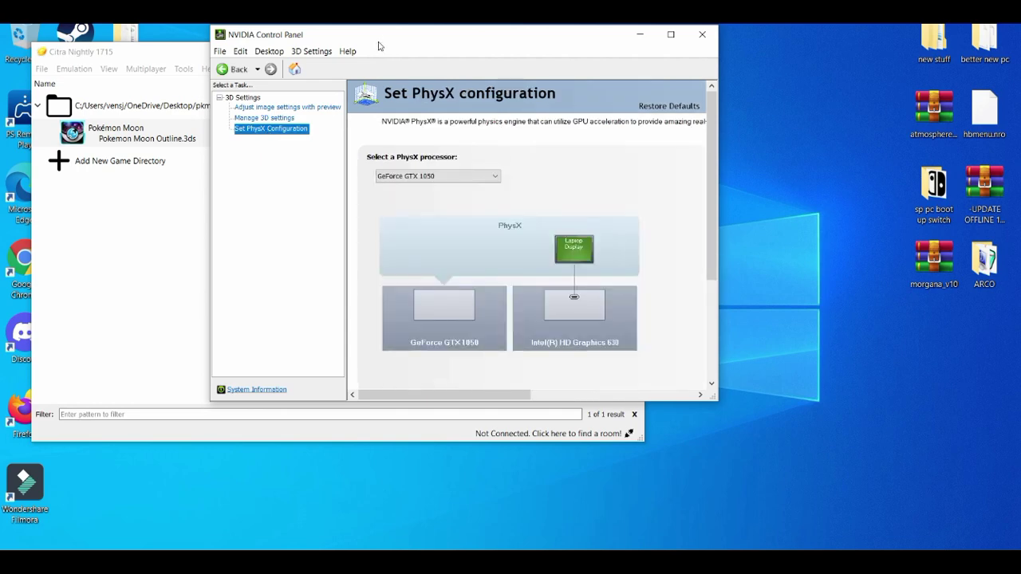
pyautogui.moveTo(378, 36); pyautogui.dragTo(474, 69)
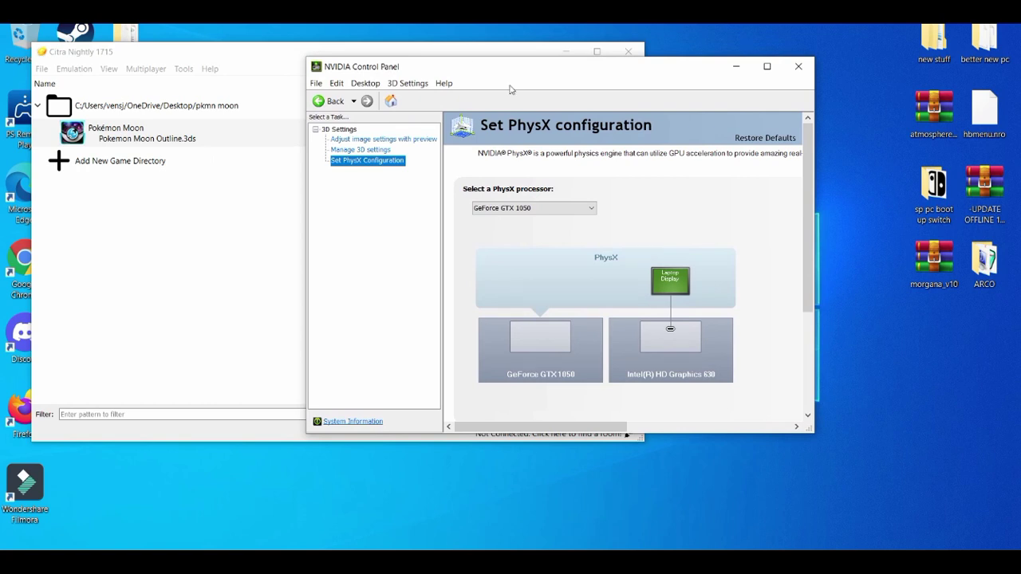
pyautogui.click(552, 209)
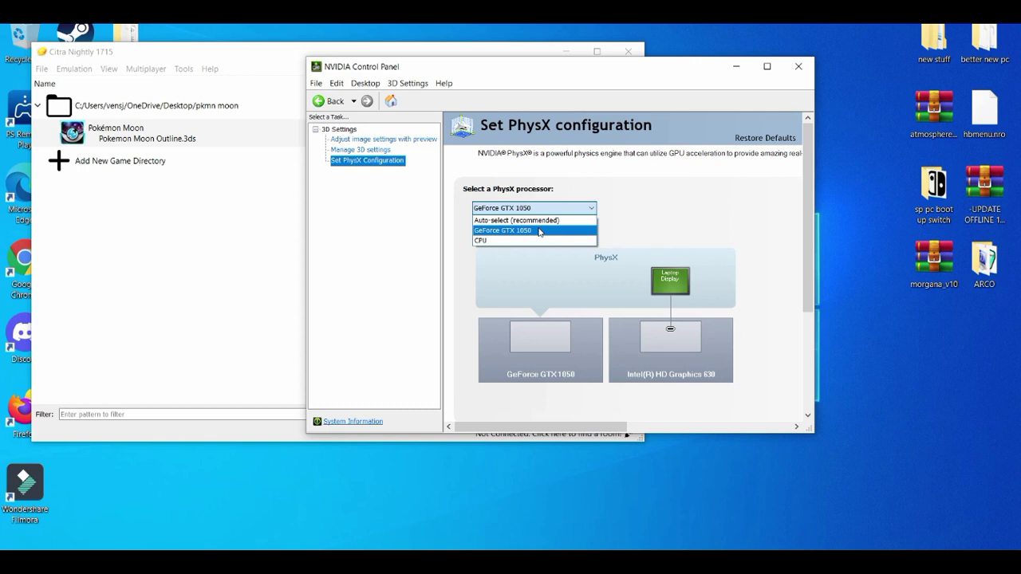
pyautogui.click(539, 232)
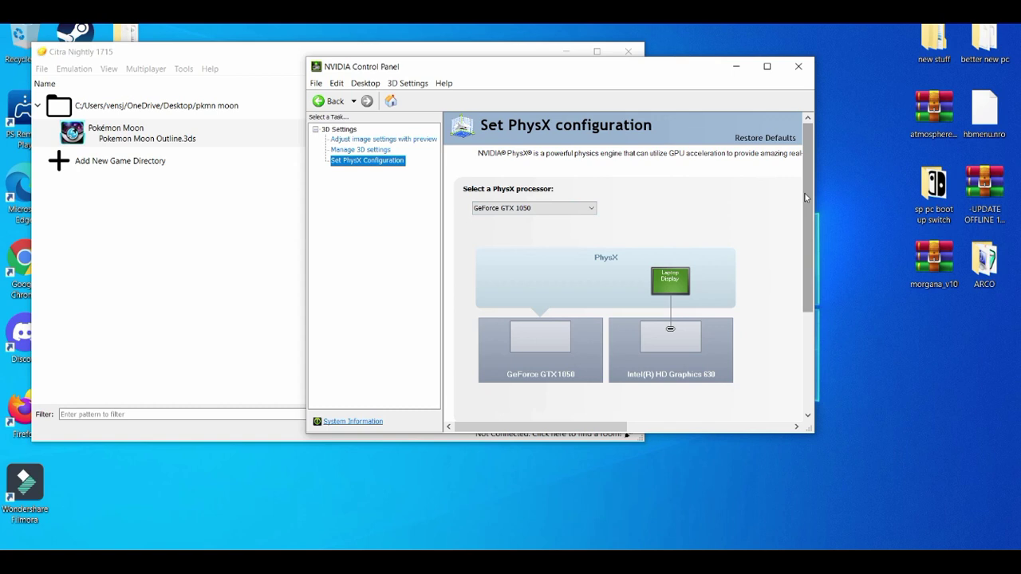
pyautogui.moveTo(806, 198)
pyautogui.mouseDown()
pyautogui.moveTo(795, 312)
pyautogui.moveTo(802, 192)
pyautogui.mouseUp()
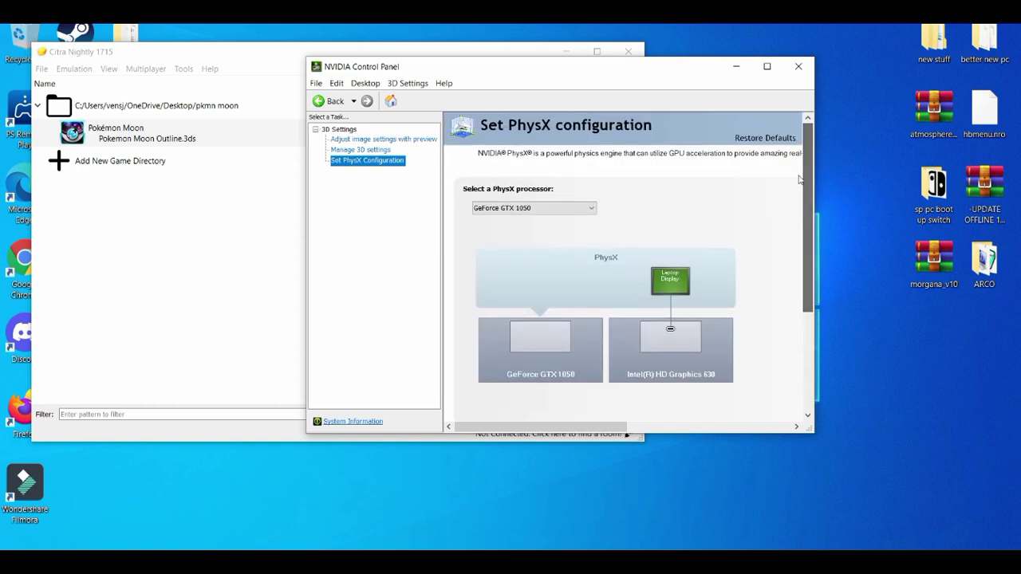
# Set the NVIDIA image settings to use the preference emphasizing Performance.
pyautogui.click(381, 138)
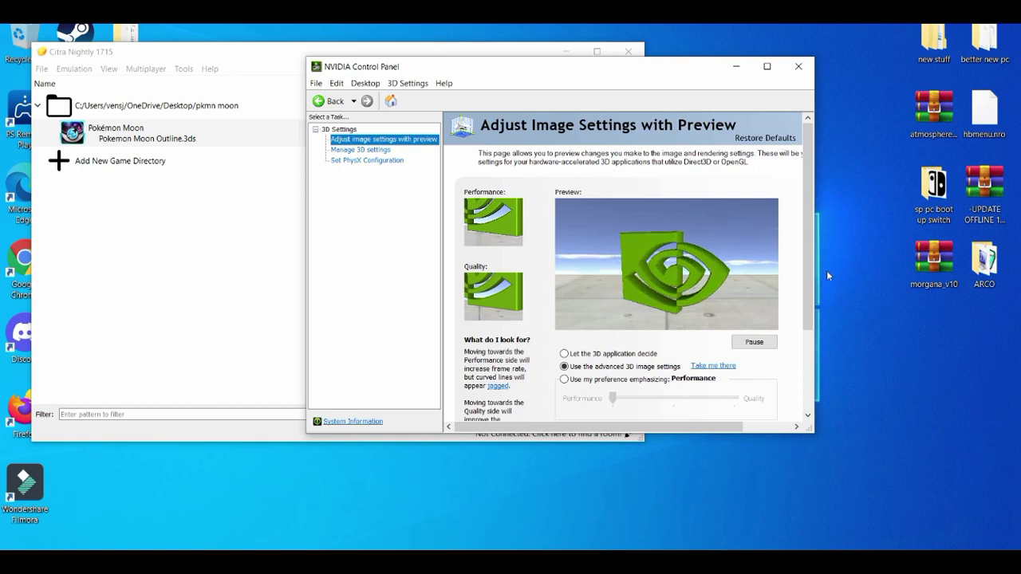
pyautogui.scroll(-2, 630, 319)
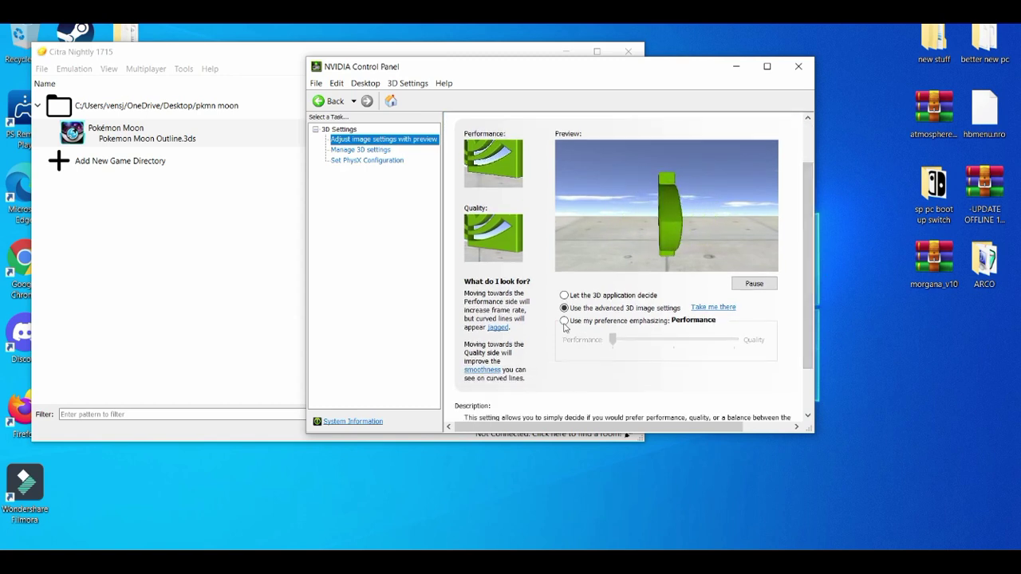
pyautogui.click(564, 321)
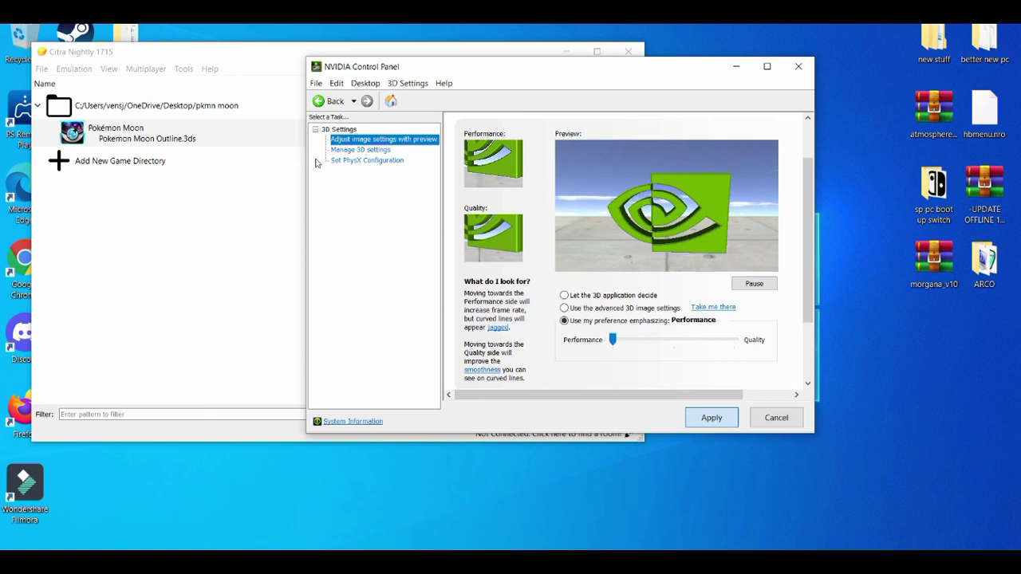
# Set the preferred graphics processor to Integrated graphics in the global 3D settings and apply the change.
pyautogui.click(382, 151)
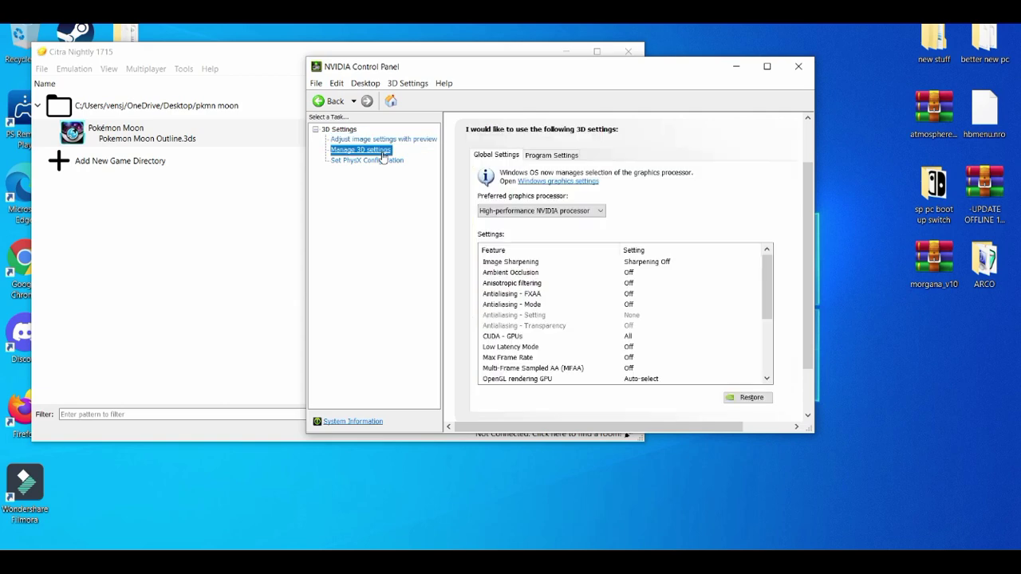
pyautogui.scroll(-2, 805, 268)
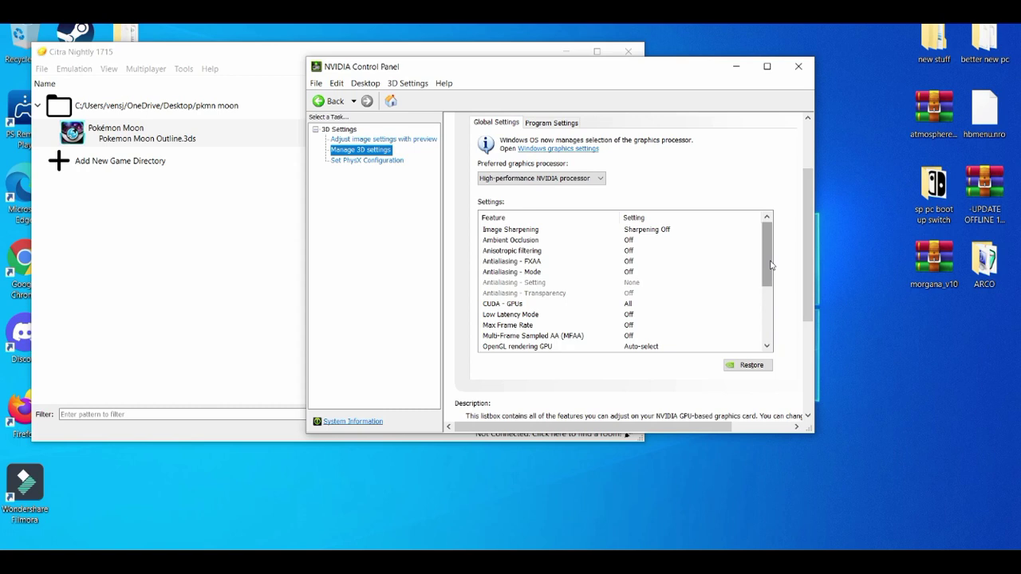
pyautogui.moveTo(771, 266); pyautogui.dragTo(762, 327)
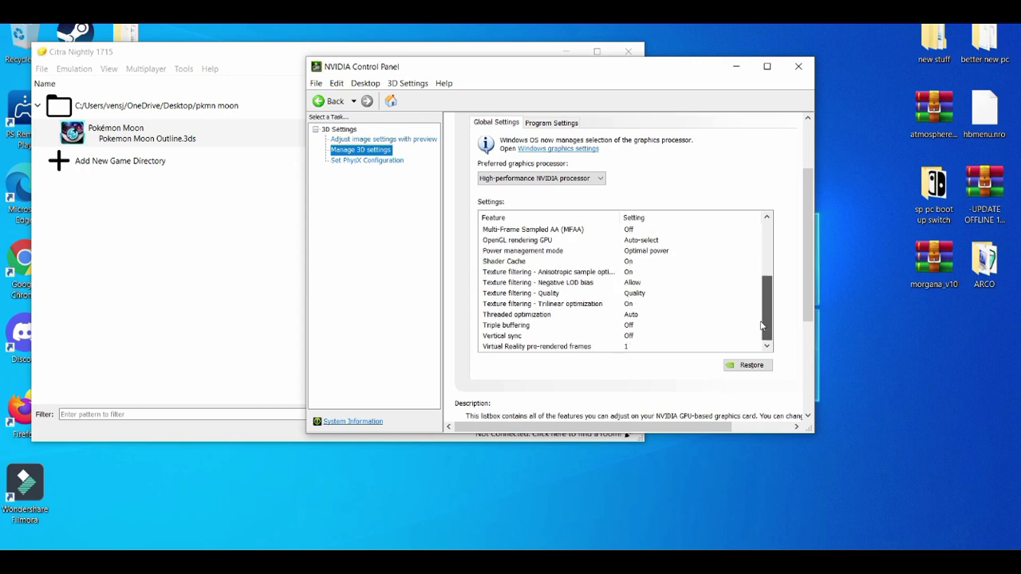
pyautogui.moveTo(762, 326); pyautogui.dragTo(763, 265)
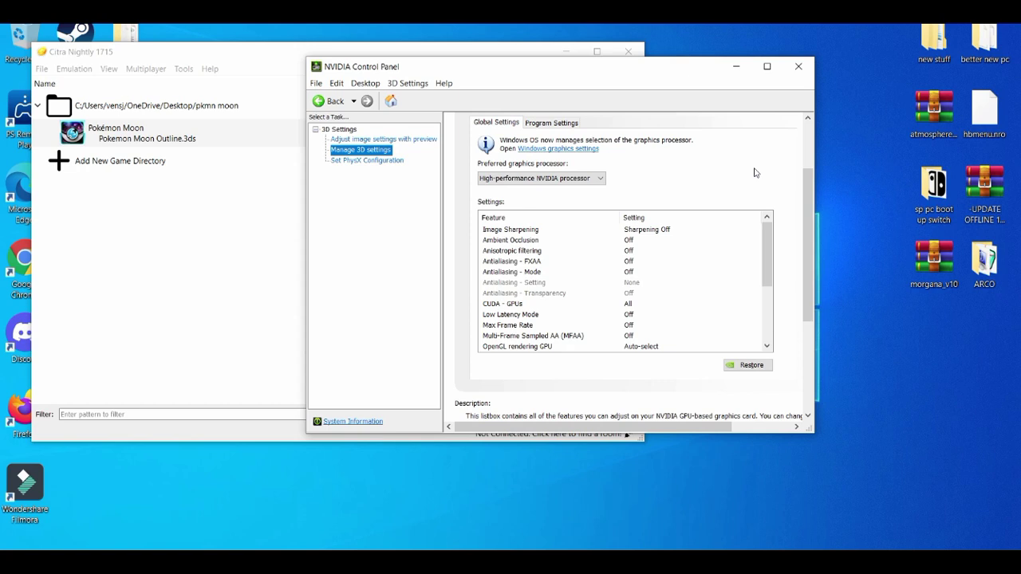
pyautogui.click(570, 179)
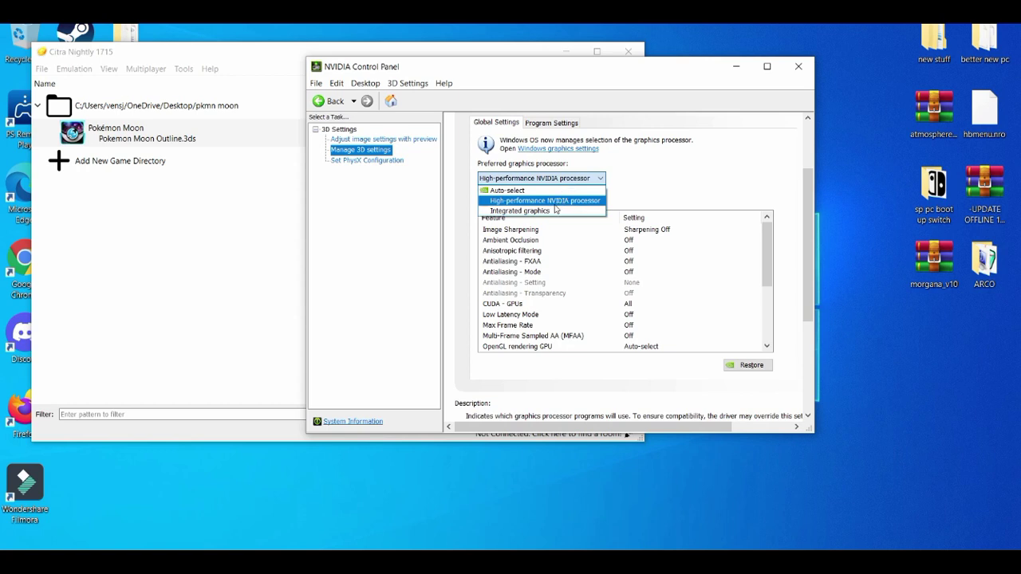
pyautogui.click(547, 213)
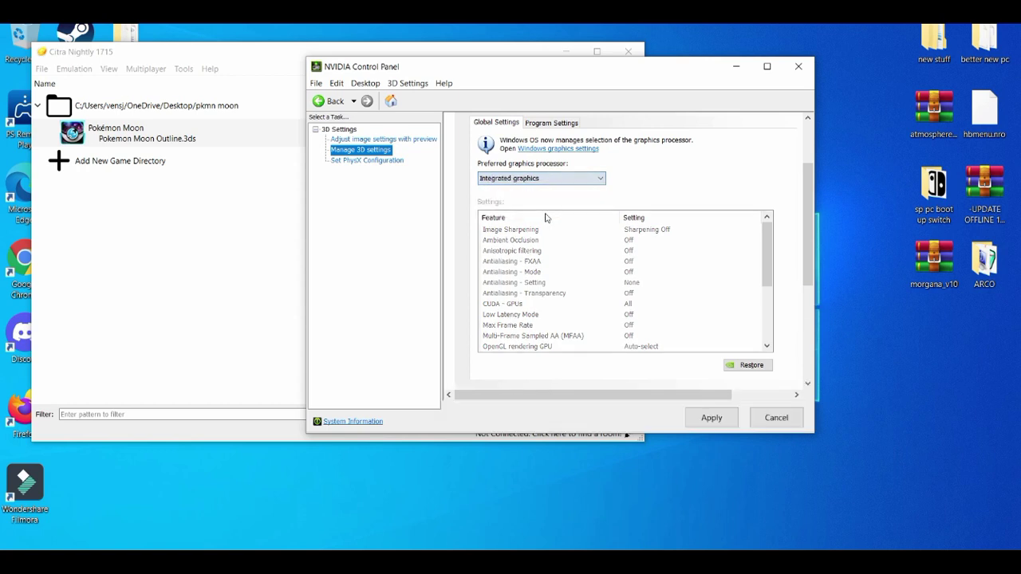
pyautogui.scroll(-1, 684, 267)
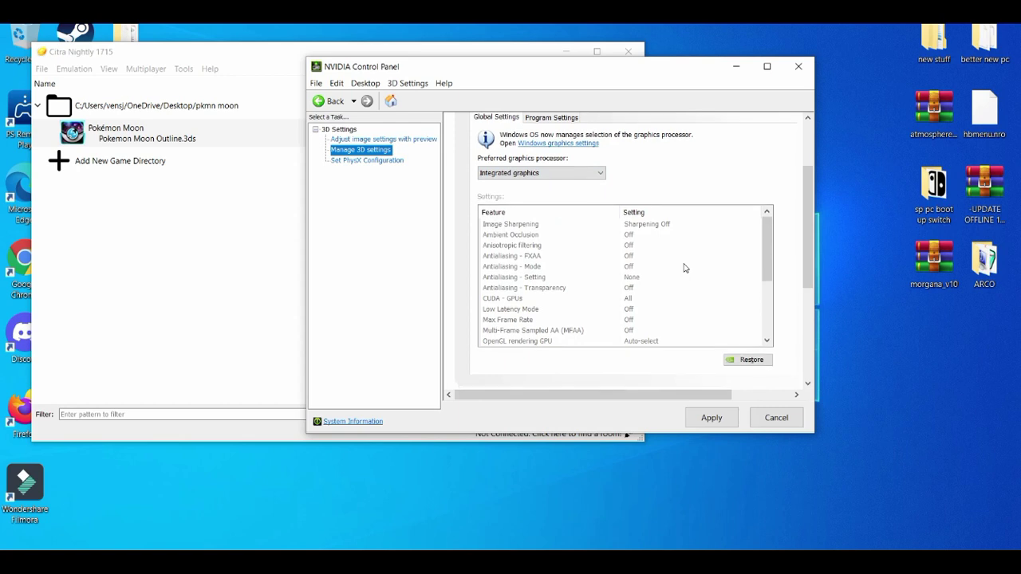
pyautogui.click(568, 173)
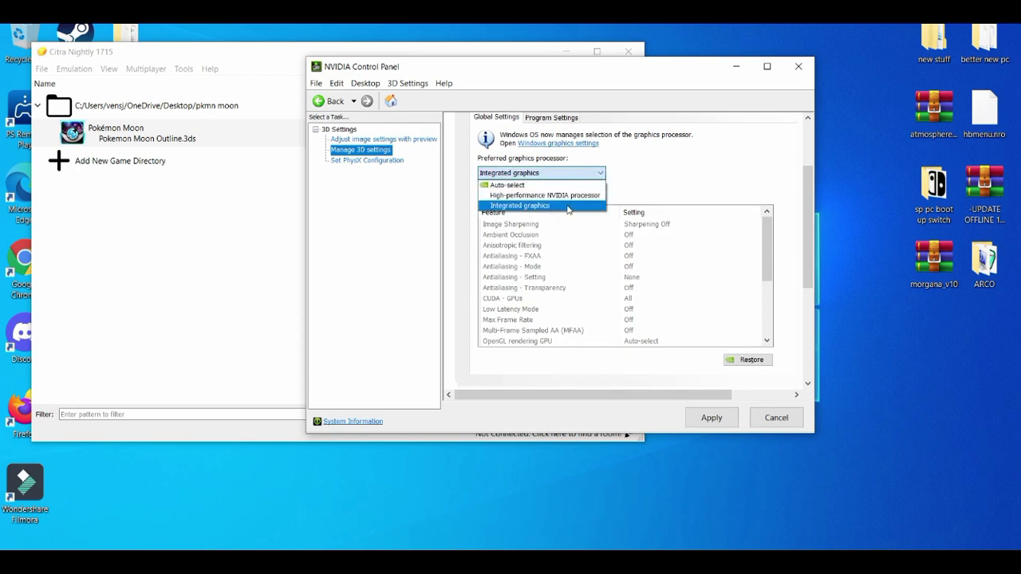
pyautogui.click(568, 206)
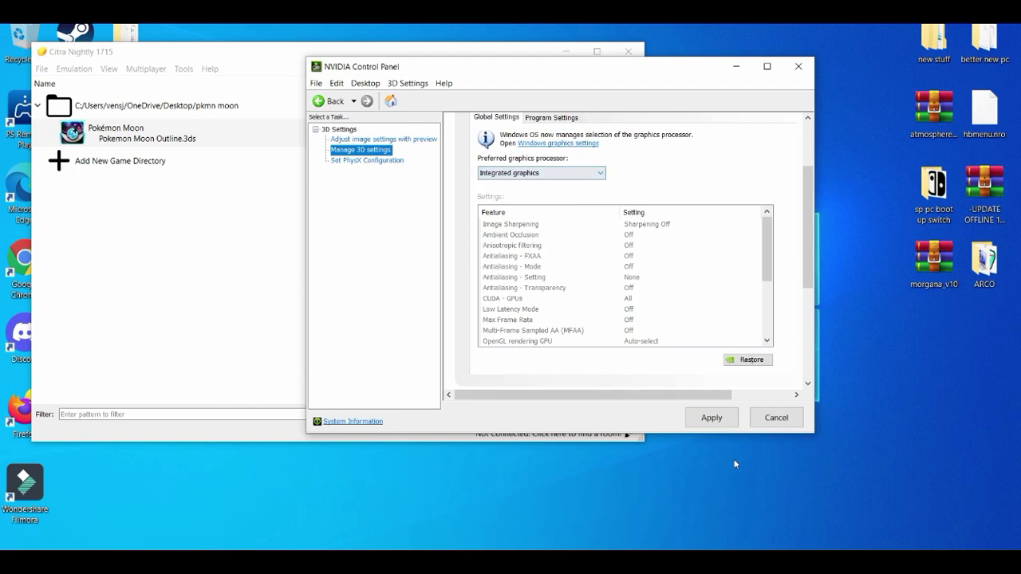
pyautogui.click(711, 418)
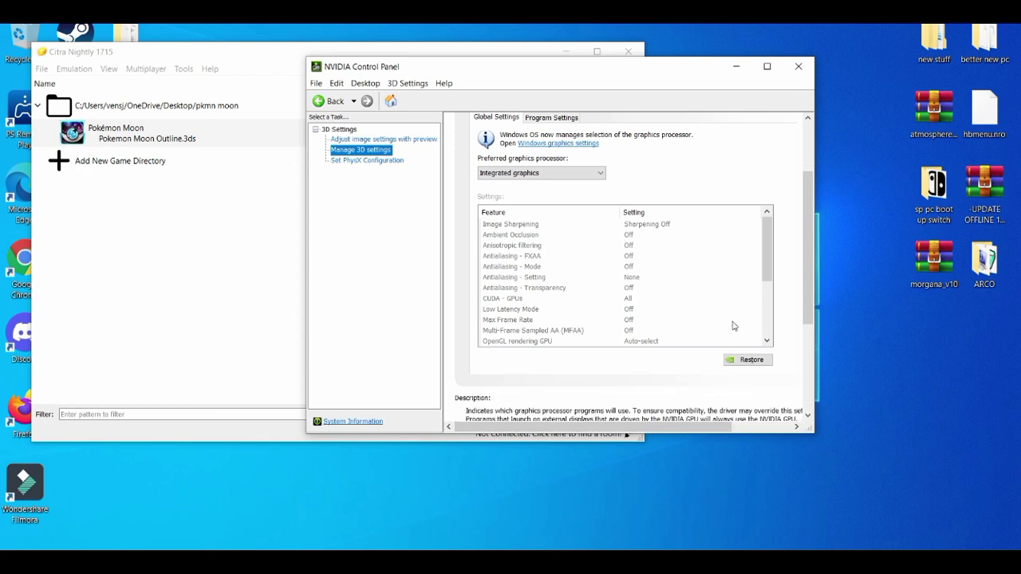
# In the program-specific 3D settings, choose High-performance NVIDIA processor as the preferred graphics processor for the currently selected program.
pyautogui.rightClick(813, 231)
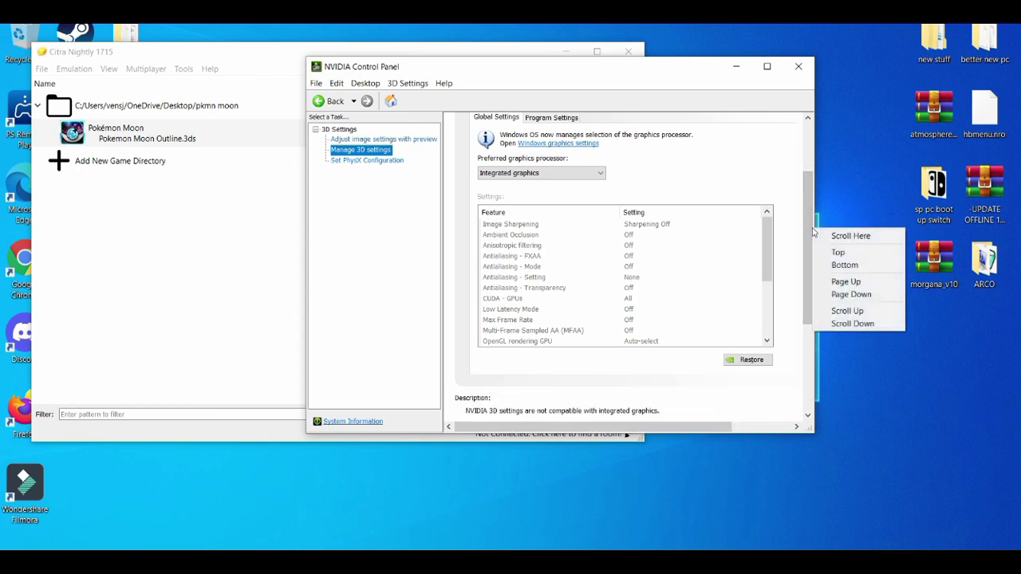
pyautogui.click(819, 234)
pyautogui.scroll(2, 812, 213)
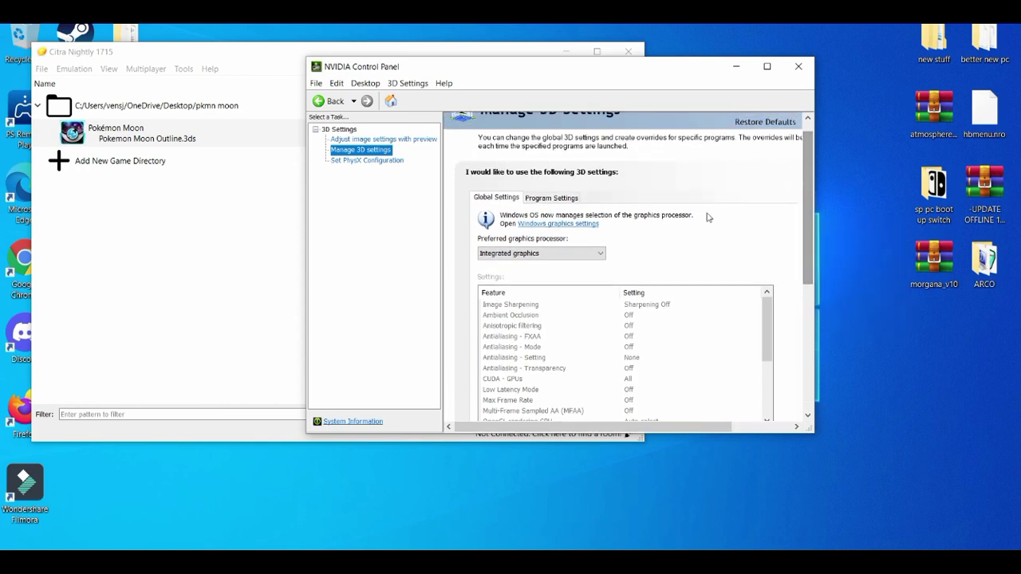
pyautogui.click(563, 196)
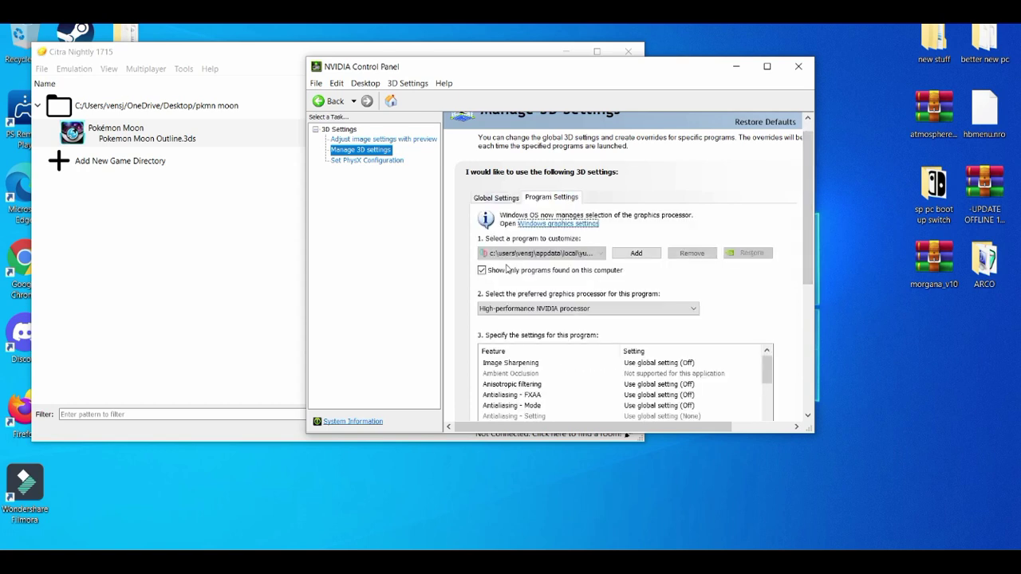
pyautogui.click(554, 309)
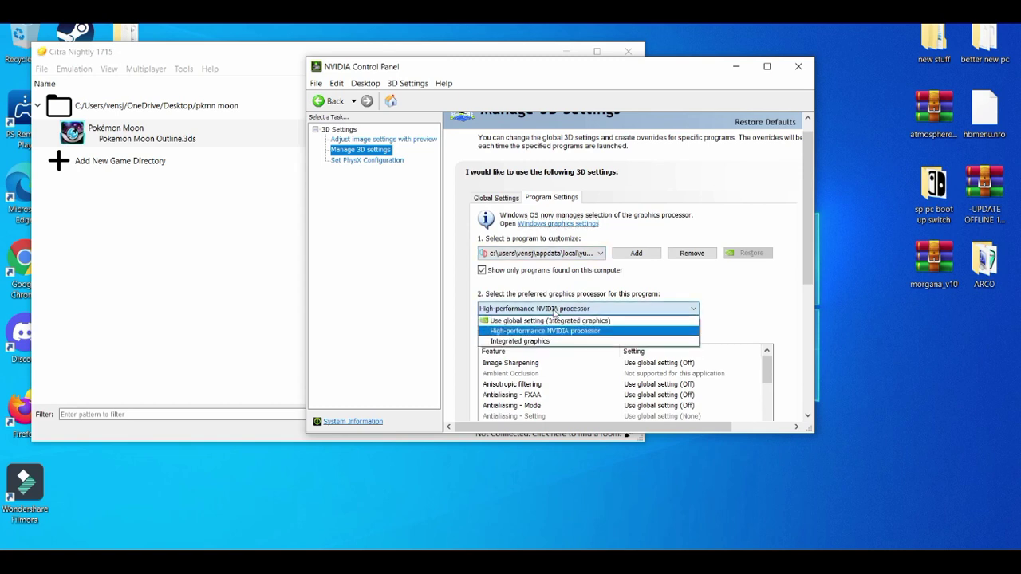
pyautogui.click(550, 320)
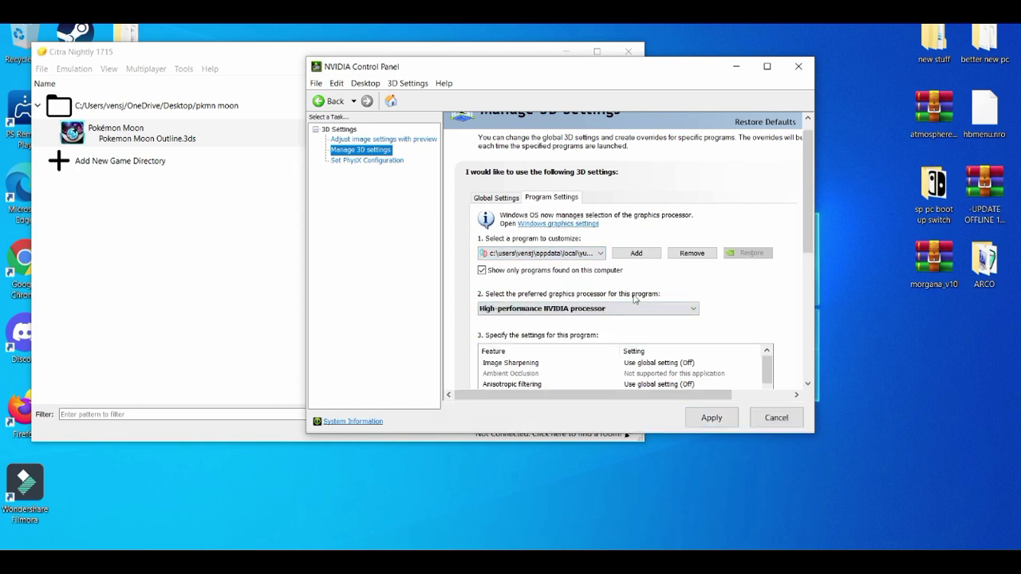
# Add citra-qt to the programs with custom 3D settings, apply the change, and return to the Citra window.
pyautogui.click(636, 254)
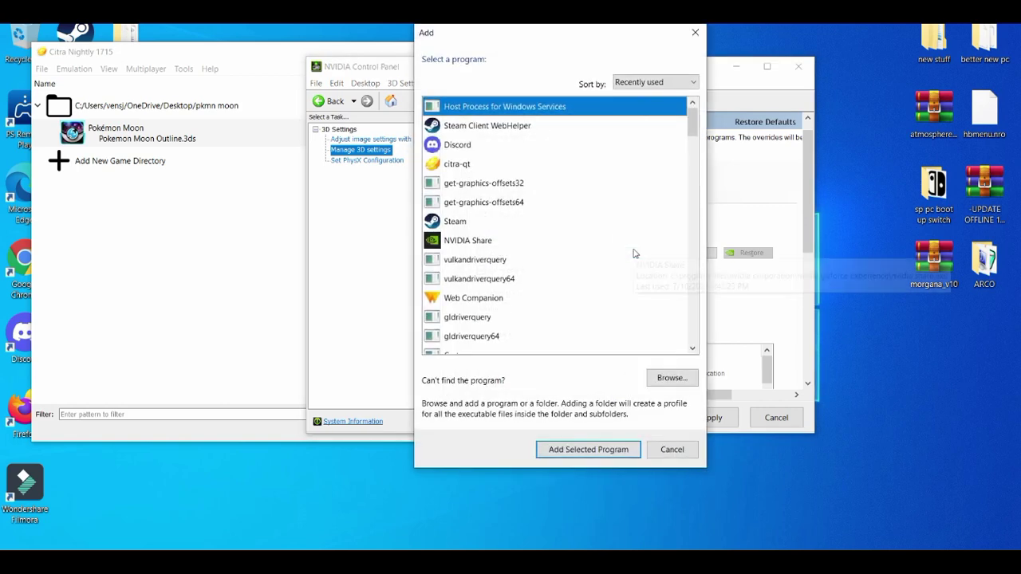
pyautogui.click(472, 166)
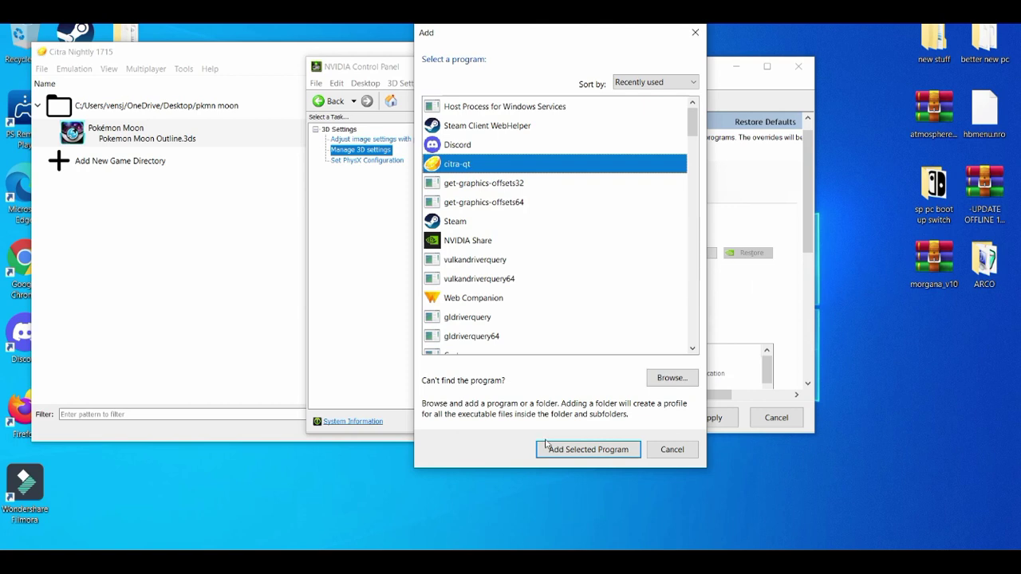
pyautogui.click(571, 451)
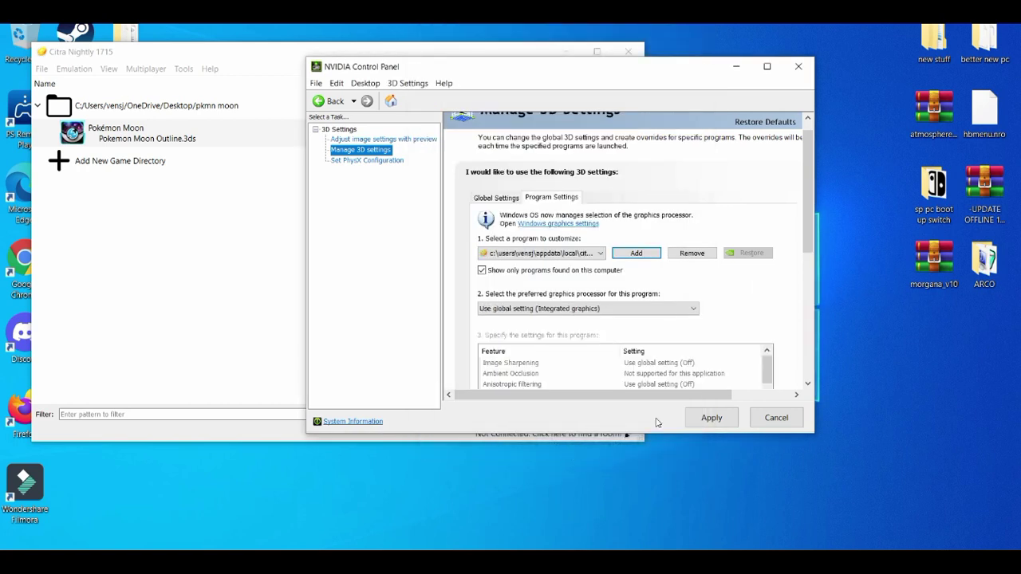
pyautogui.click(712, 418)
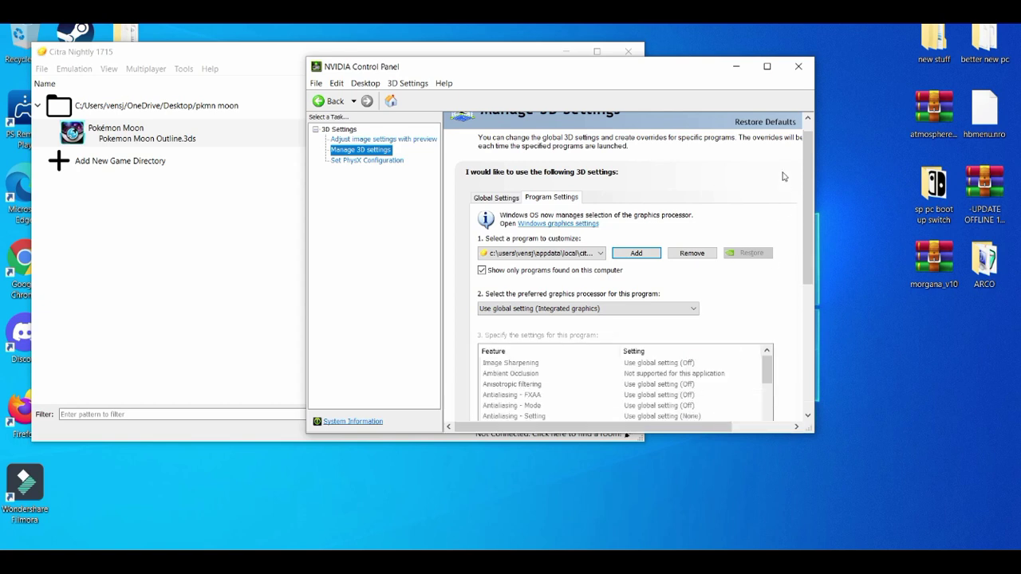
pyautogui.click(799, 64)
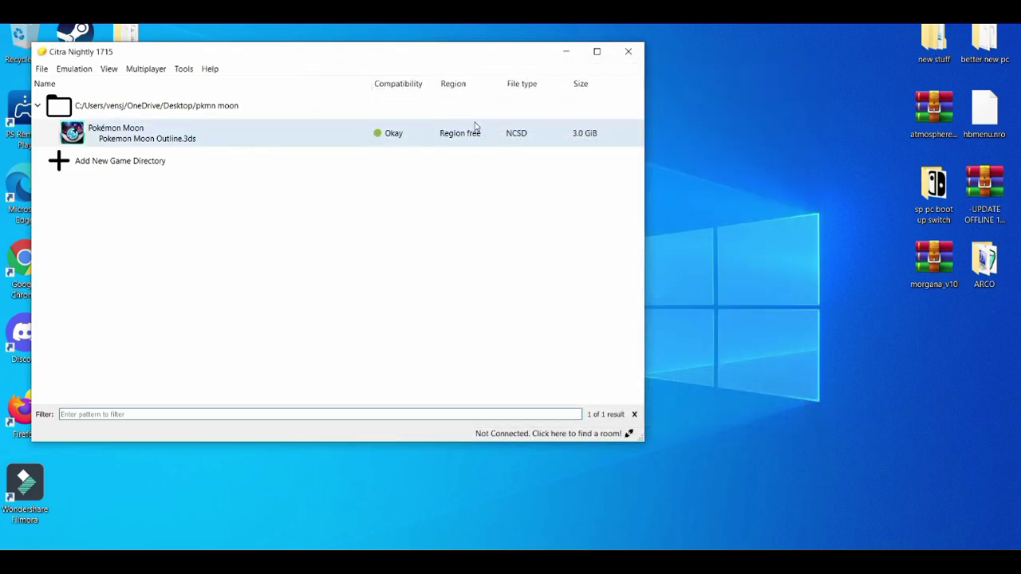
pyautogui.moveTo(409, 59); pyautogui.dragTo(566, 80)
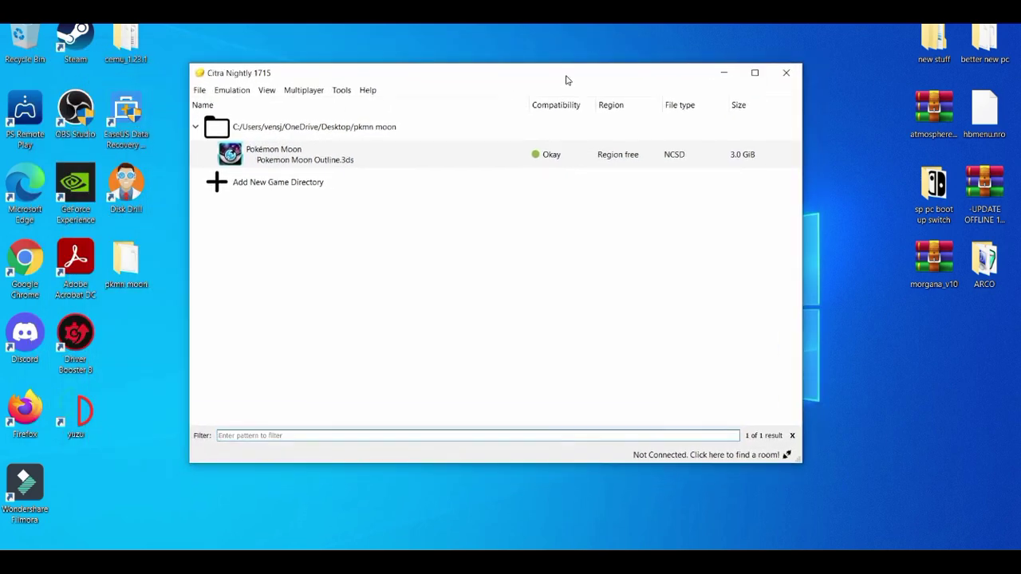